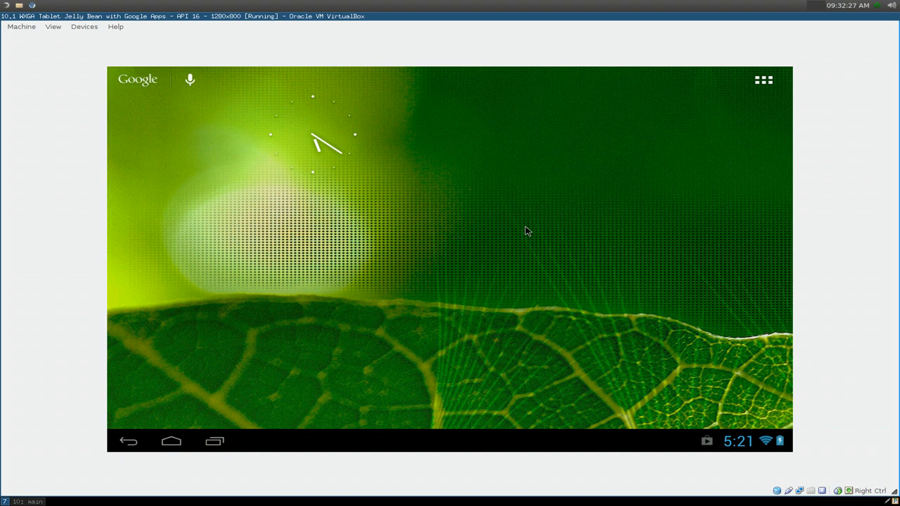
# In the Android tablet's browser, search Google for "gotbletu", then close the results tab.
pyautogui.click(759, 86)
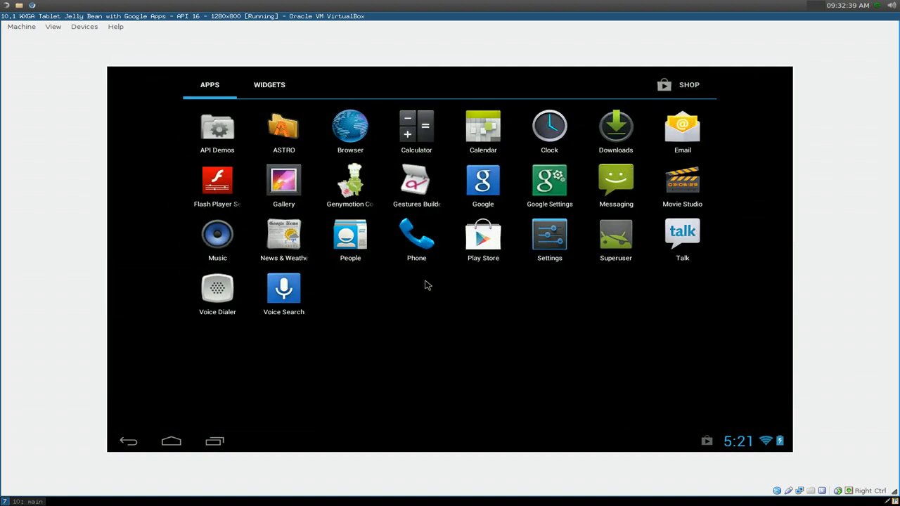
pyautogui.click(357, 124)
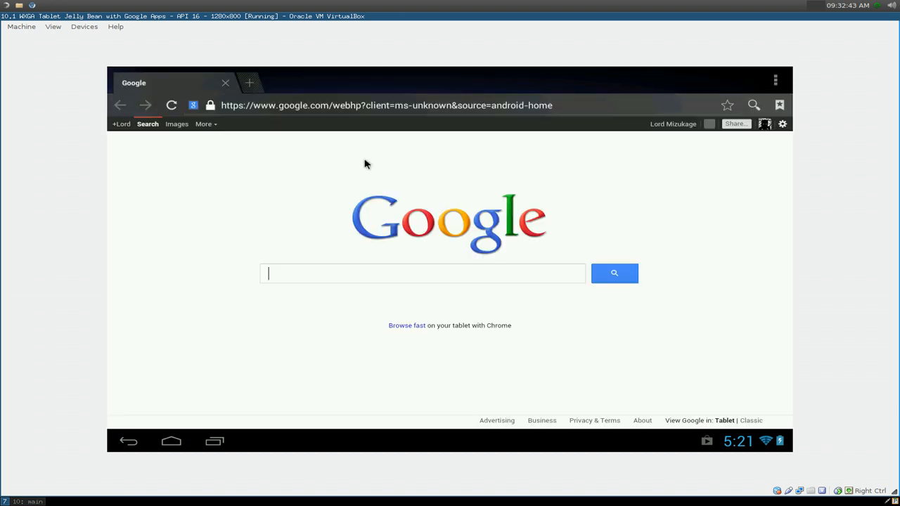
pyautogui.write('gotbletu')
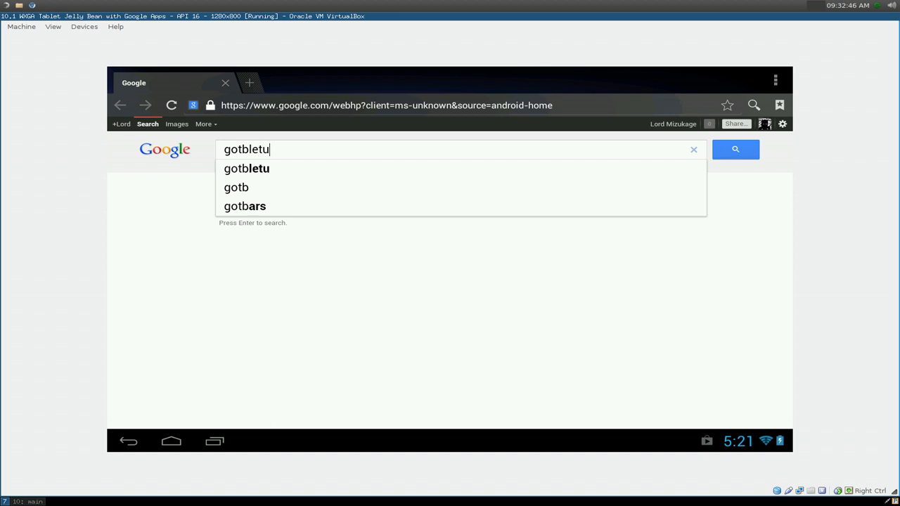
pyautogui.press('Return')
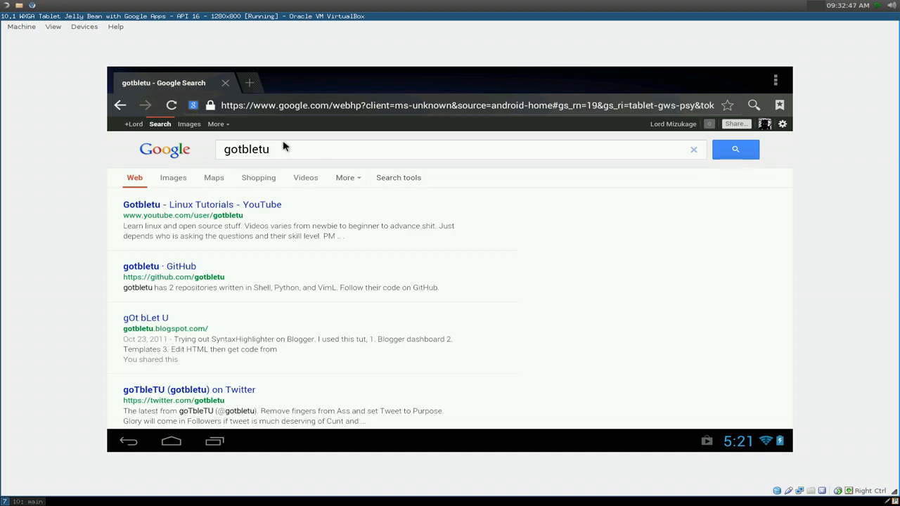
pyautogui.click(226, 84)
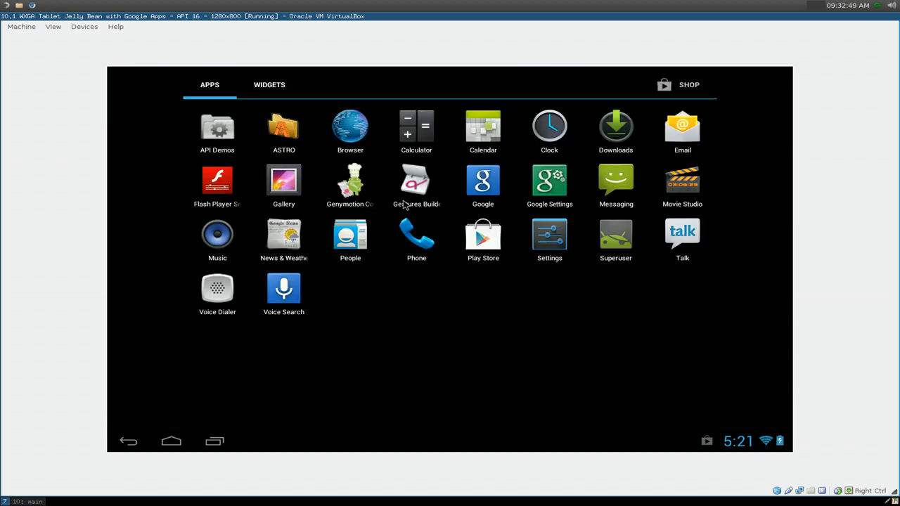
# View the tablet's Play Store and its Settings app in turn, returning to the home screen after each.
pyautogui.click(485, 241)
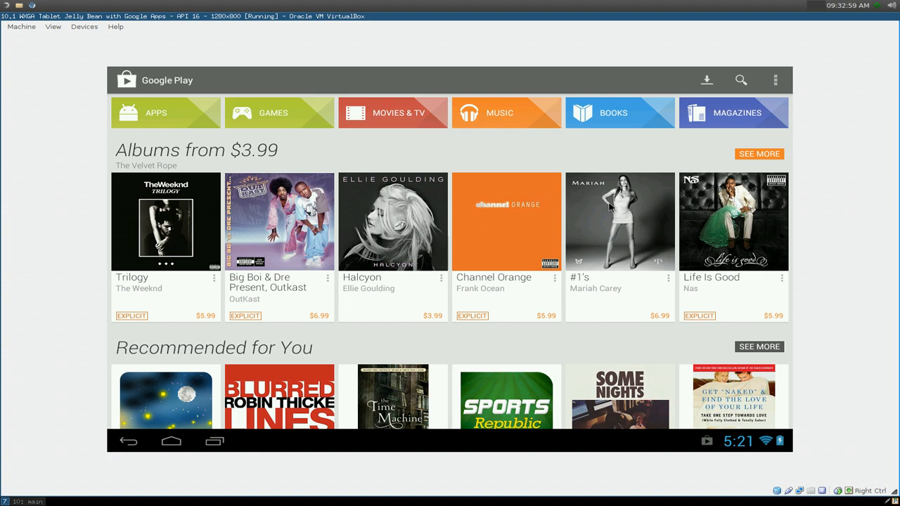
pyautogui.click(186, 445)
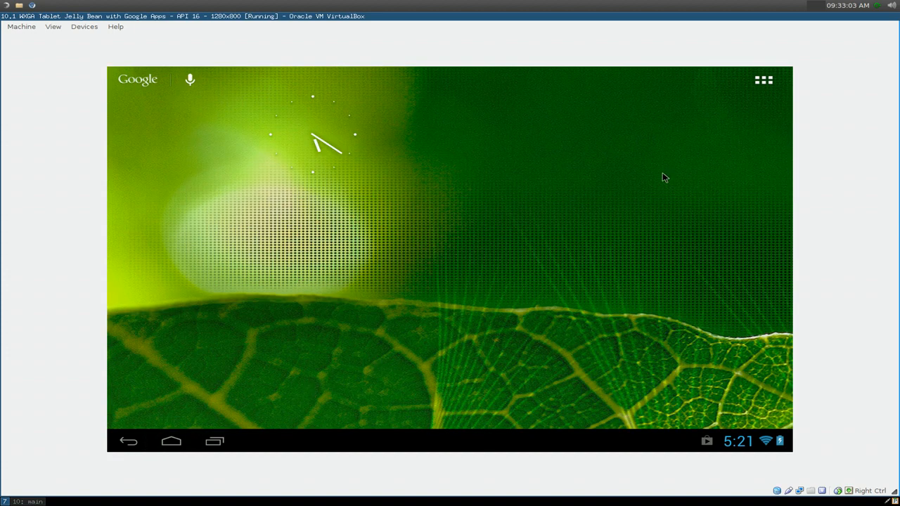
pyautogui.click(763, 81)
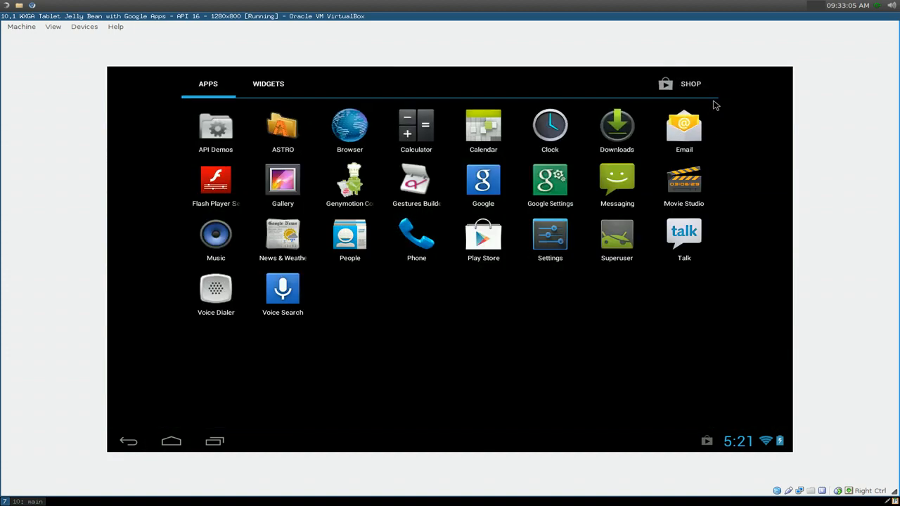
pyautogui.click(549, 246)
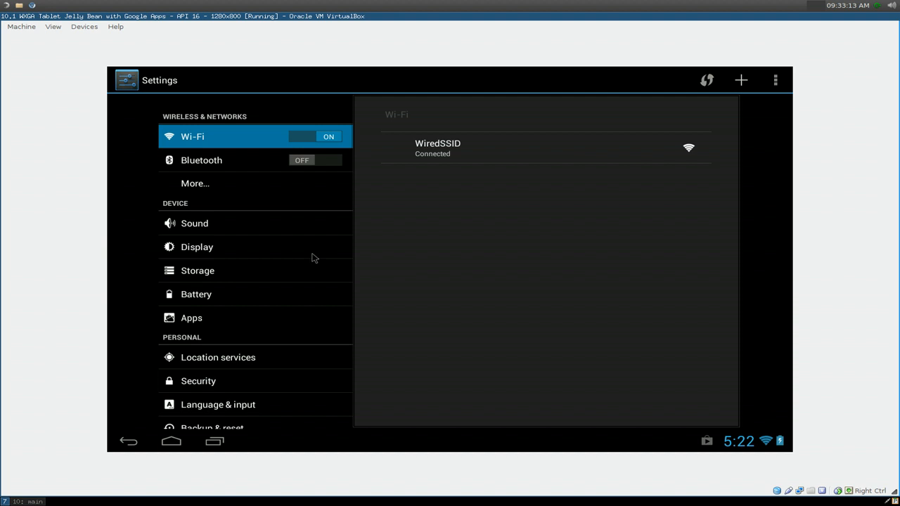
pyautogui.press('Escape')
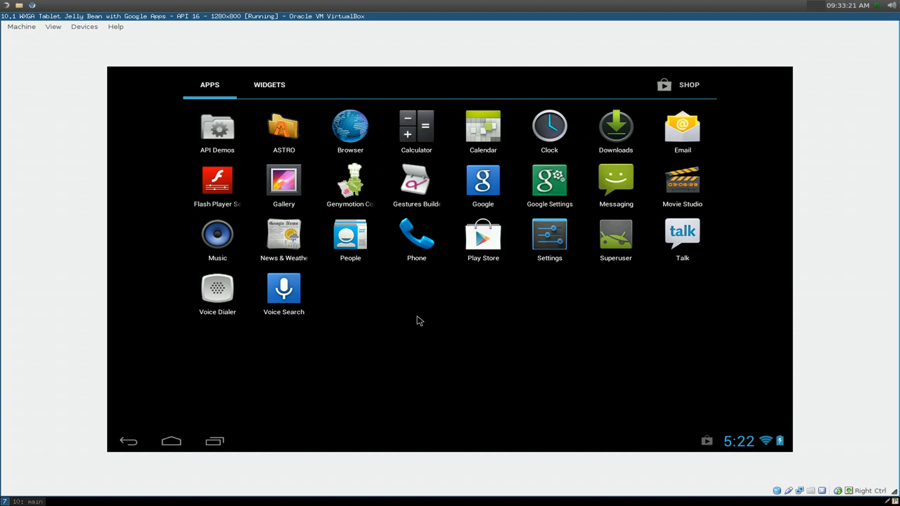
pyautogui.press('Escape')
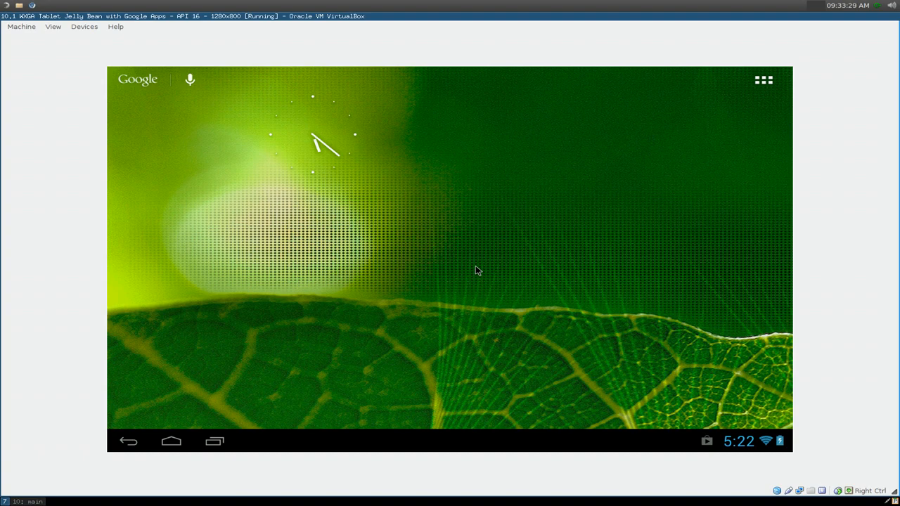
# Switch to the zsh window of the drop-down terminal and run chfontsize 25 to set the font size to 25.
pyautogui.press('F12')
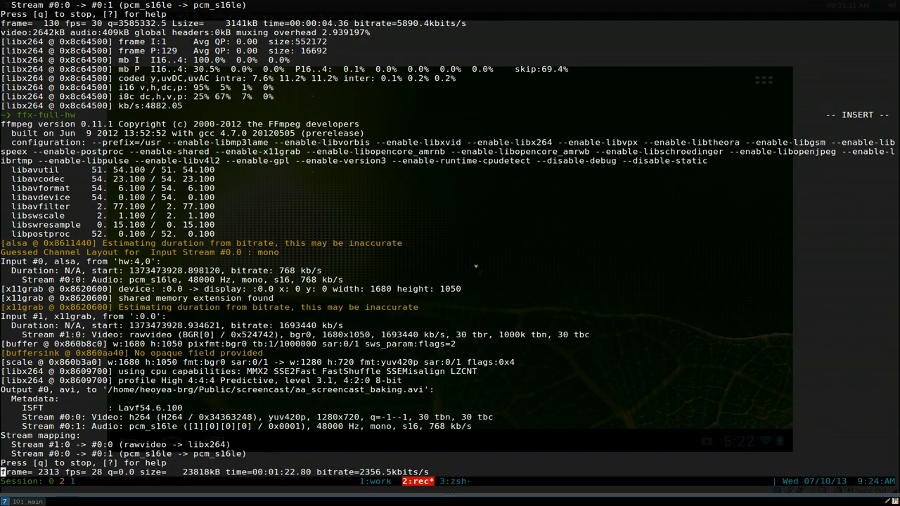
pyautogui.hotkey('ctrl', 'b')
pyautogui.press('n')
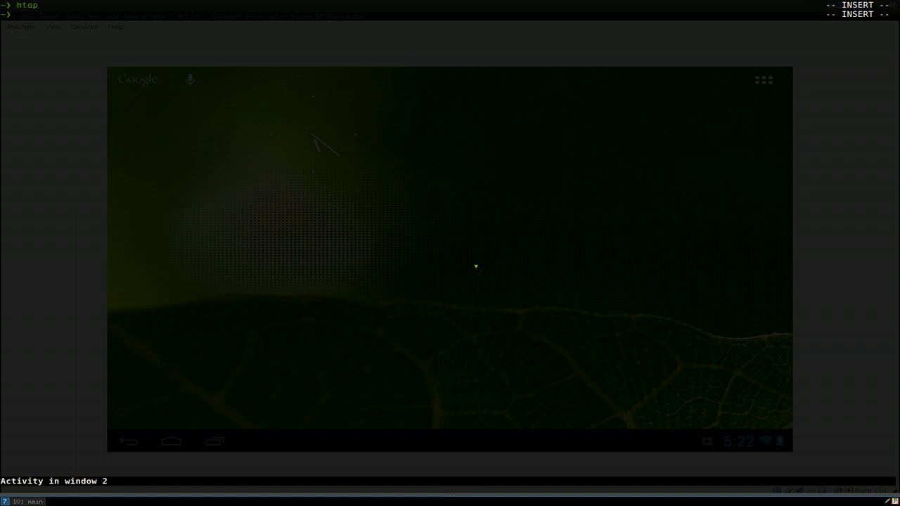
pyautogui.write('chfontsize')
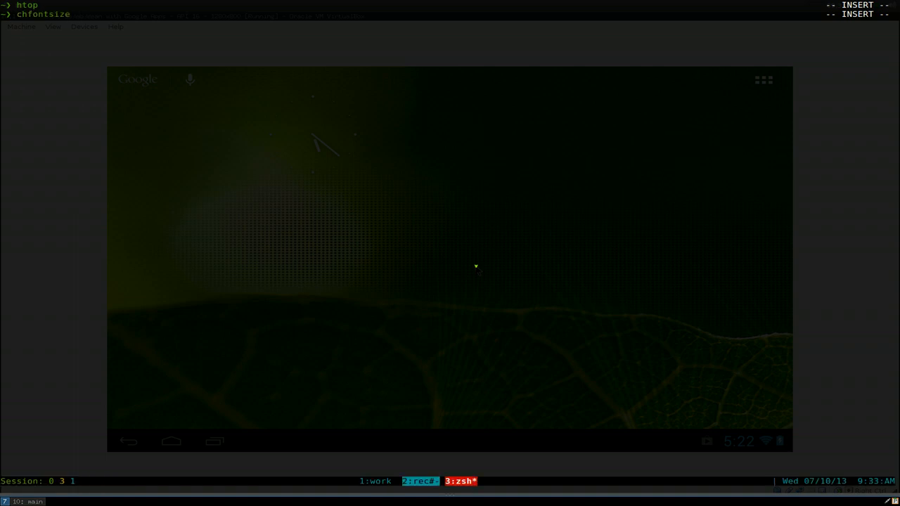
pyautogui.write(' 25')
pyautogui.press('Return')
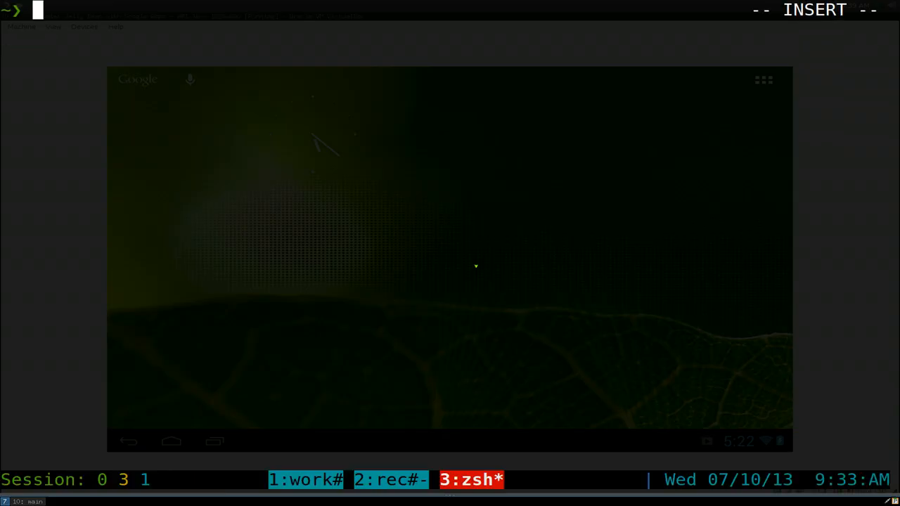
# Run inxi -b and highlight the CPU, graphics card, Mesa and total memory details in its output.
pyautogui.write('inxi -b')
pyautogui.press('Return')
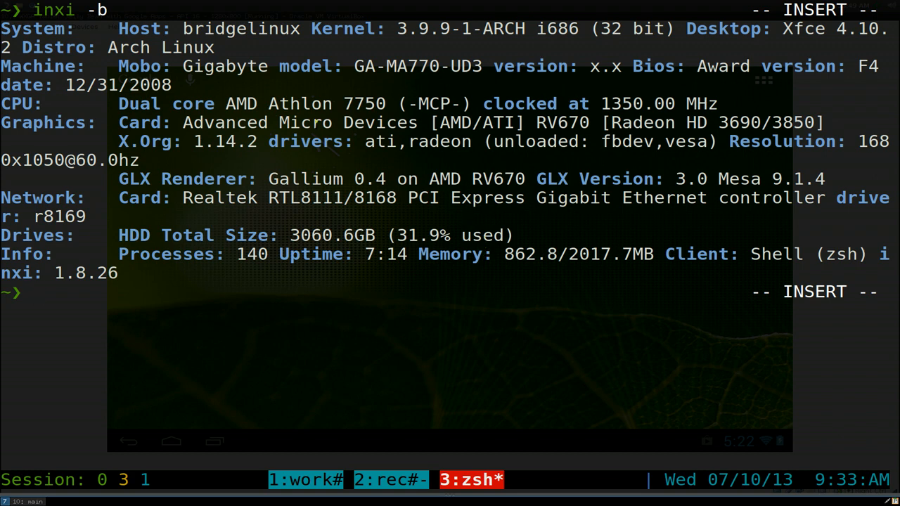
pyautogui.moveTo(109, 103); pyautogui.dragTo(353, 104)
pyautogui.moveTo(482, 124); pyautogui.dragTo(521, 126)
pyautogui.doubleClick(689, 122)
pyautogui.moveTo(772, 122); pyautogui.dragTo(814, 124)
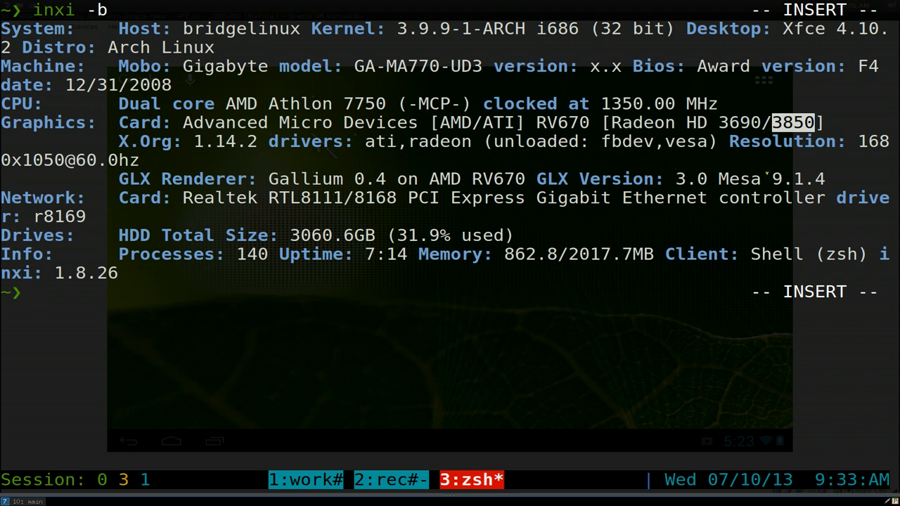
pyautogui.moveTo(710, 180); pyautogui.dragTo(759, 180)
pyautogui.click(757, 180)
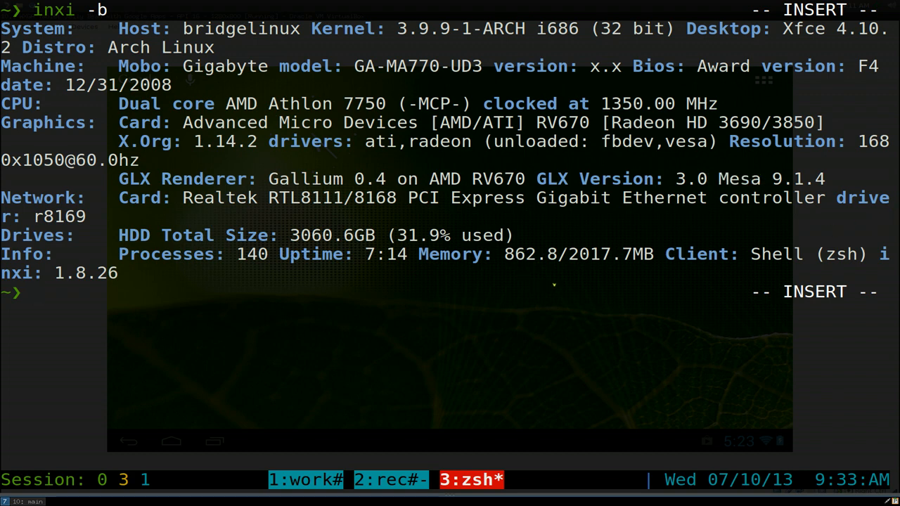
pyautogui.moveTo(569, 253); pyautogui.dragTo(653, 254)
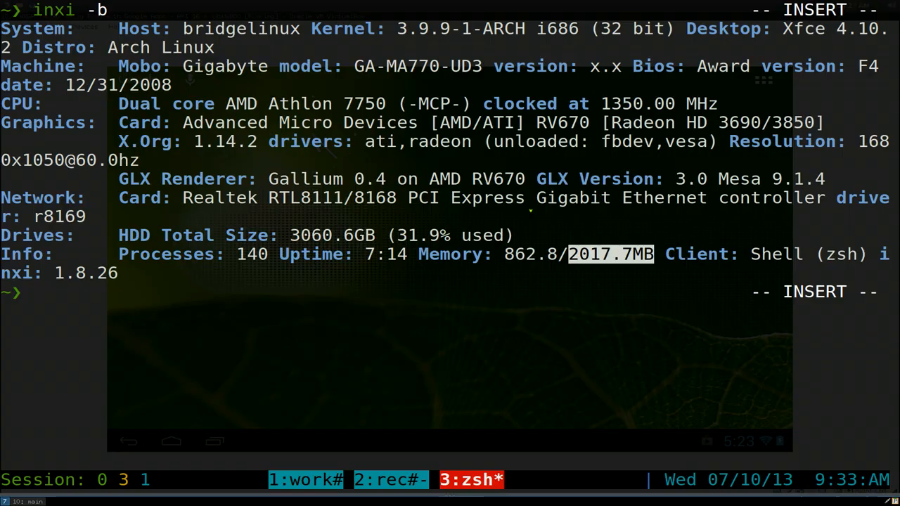
# Hide the terminal and switch to the VirtualBox Manager to view the list of virtual machines.
pyautogui.press('F12')
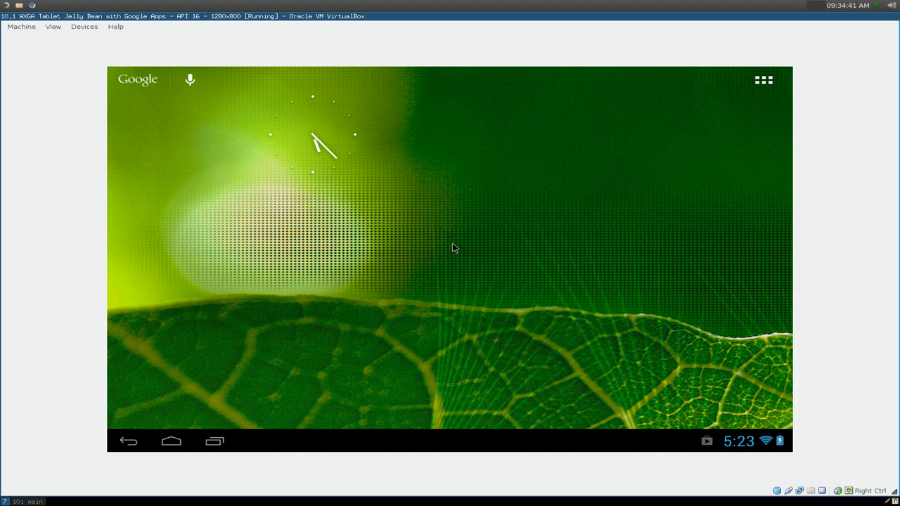
pyautogui.click(26, 501)
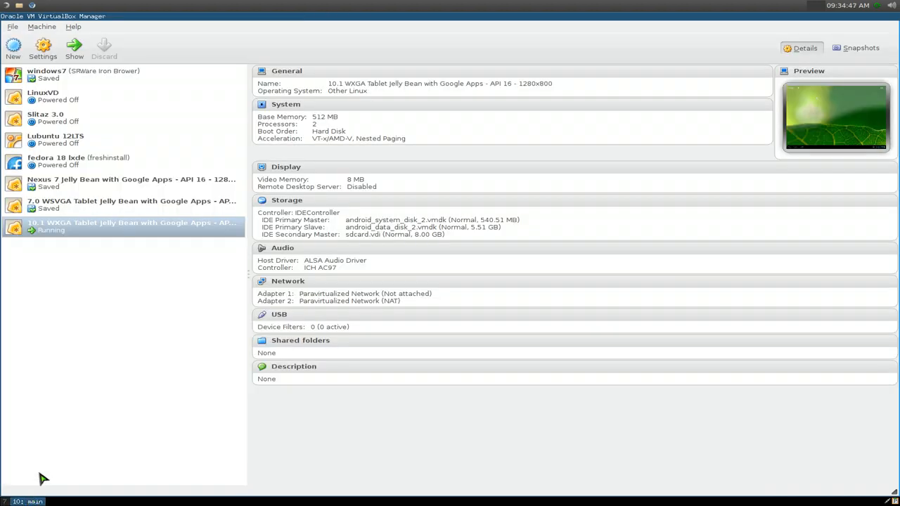
# On the web workspace, jump to the ~/.binary/genymotion folder in the terminal, launch ./genymotion, and hide the terminal.
pyautogui.press('super+9')
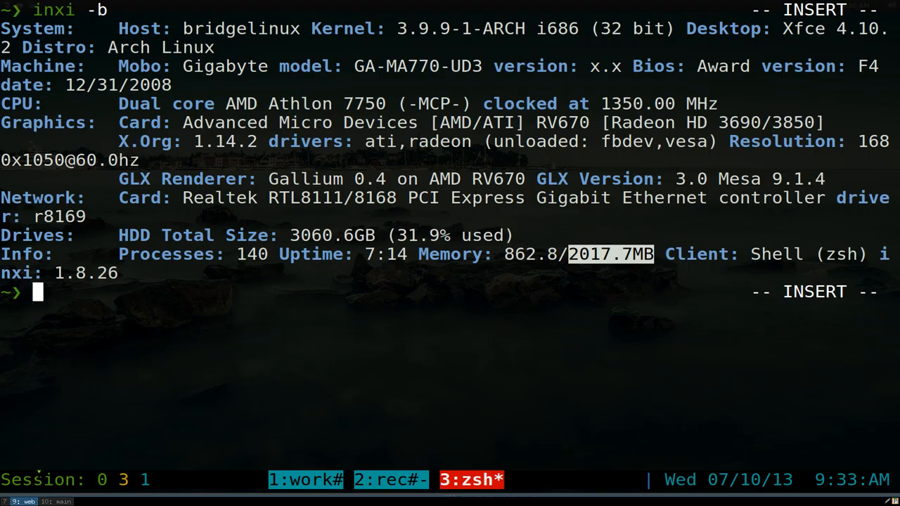
pyautogui.write('z geny')
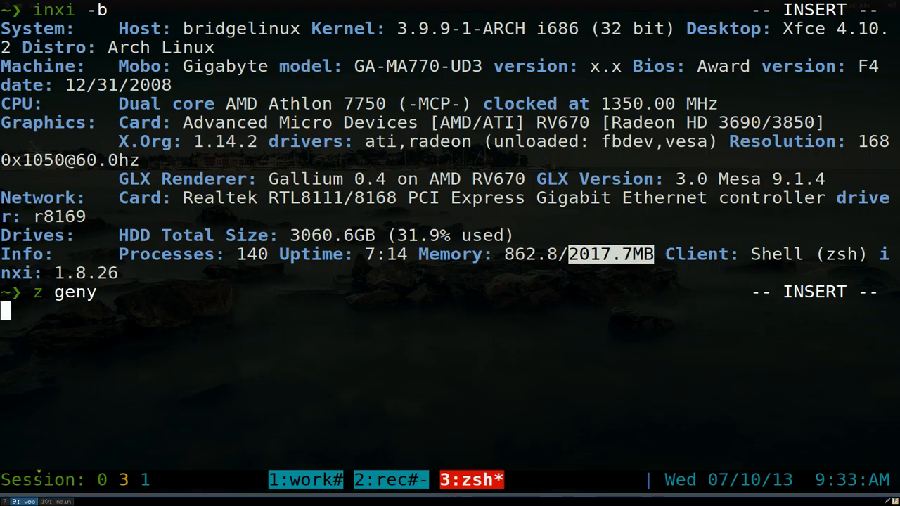
pyautogui.press('Return')
pyautogui.hotkey('ctrl', 'l')
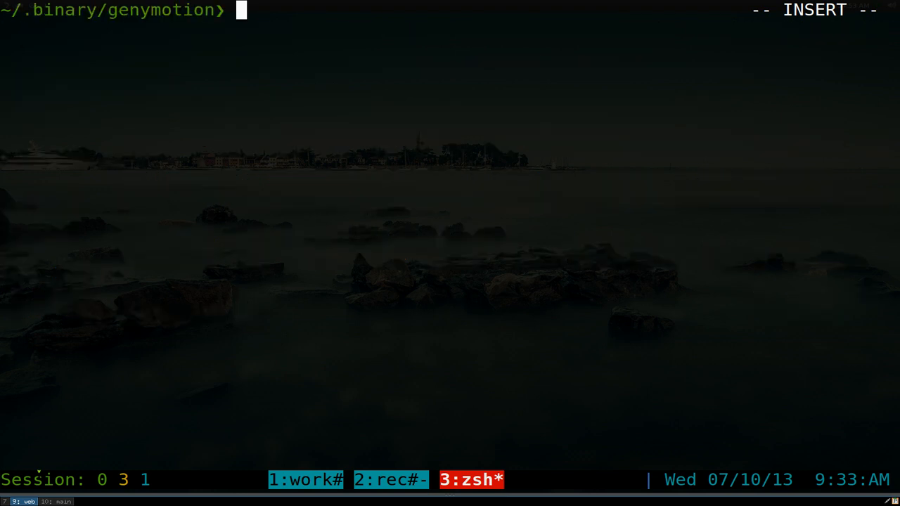
pyautogui.write('./genymotion')
pyautogui.press('Return')
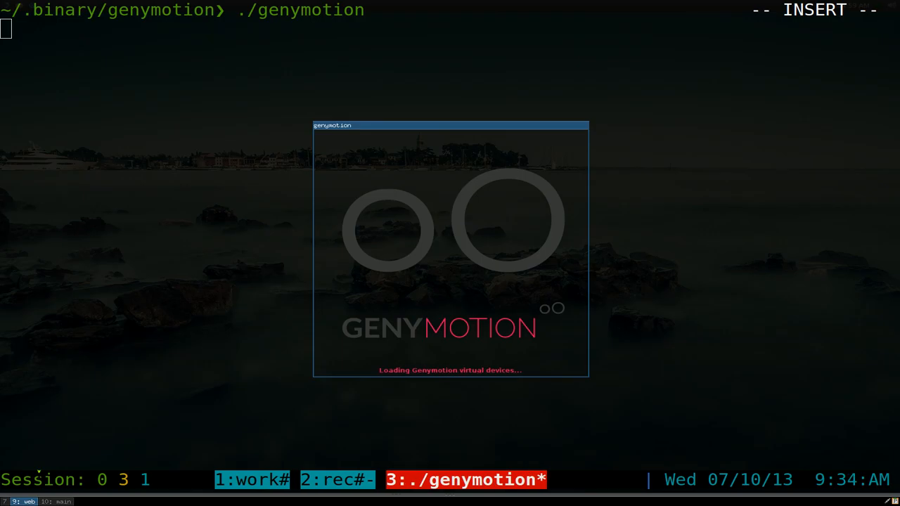
pyautogui.press('F12')
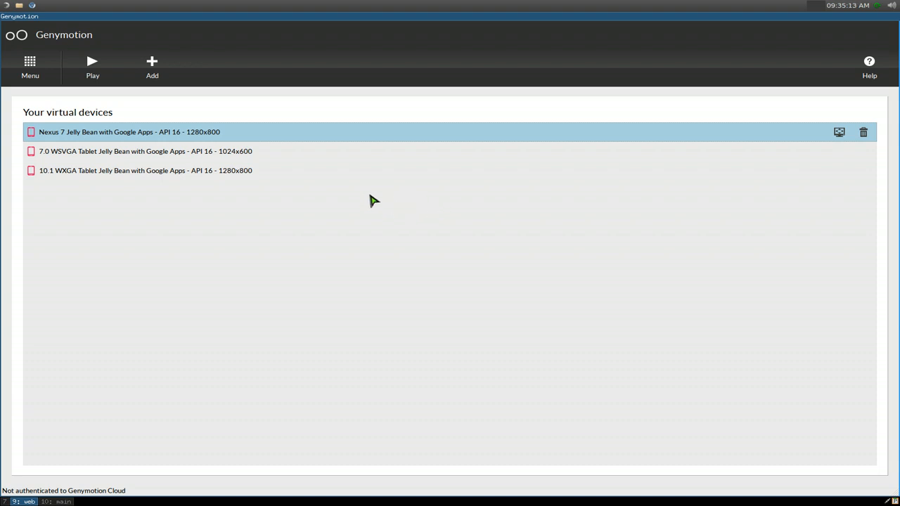
# Start adding a virtual device and connect to the Genymotion Cloud with the remembered credentials.
pyautogui.click(162, 78)
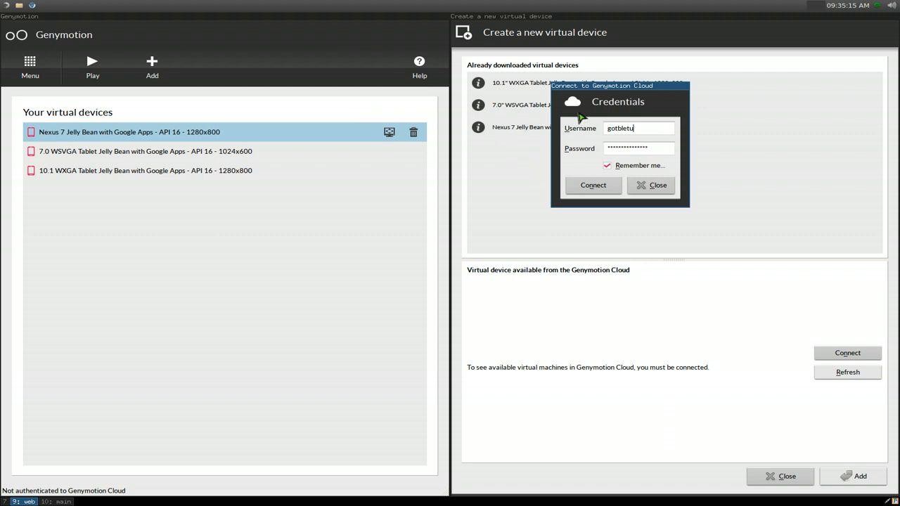
pyautogui.click(590, 187)
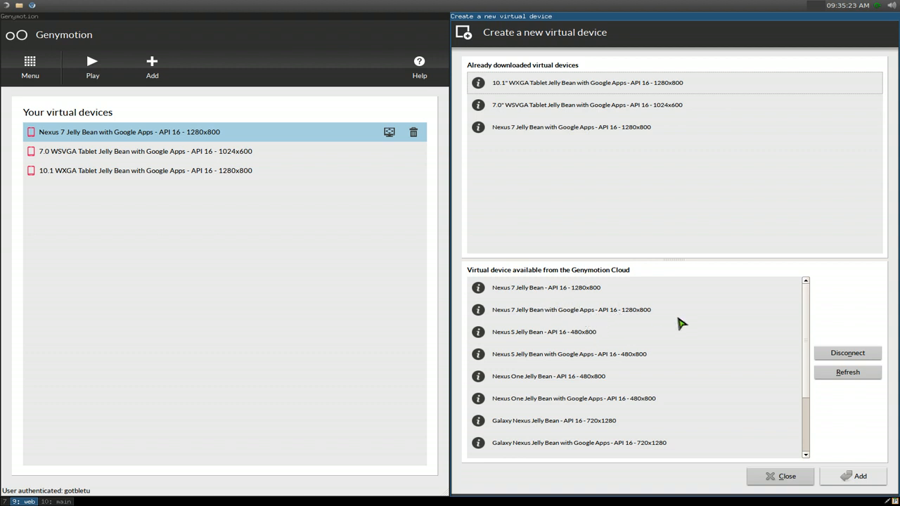
# Browse the Genymotion Cloud devices, comparing the 10.1" WXGA Tablet variants with and without Google Apps, and select Galaxy Nexus Jelly Bean - API 16 - 720x1280.
pyautogui.scroll(-1, 557, 369)
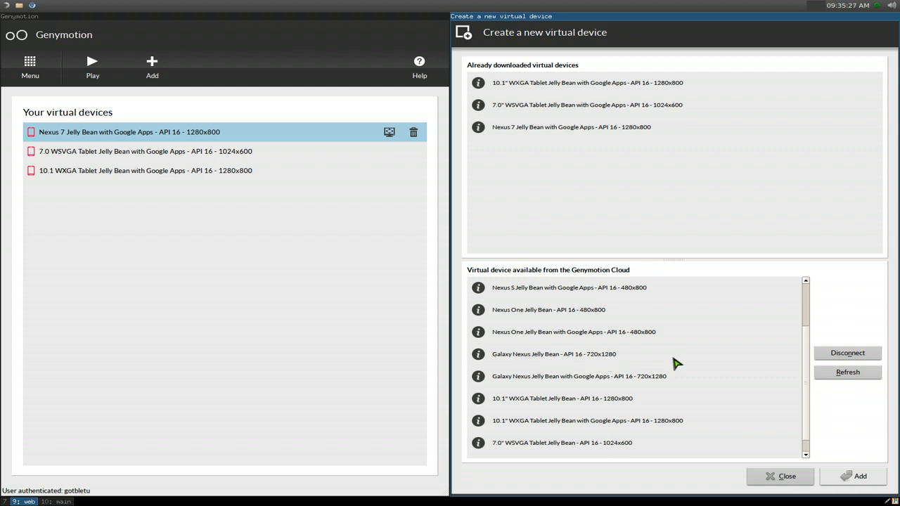
pyautogui.scroll(1, 671, 357)
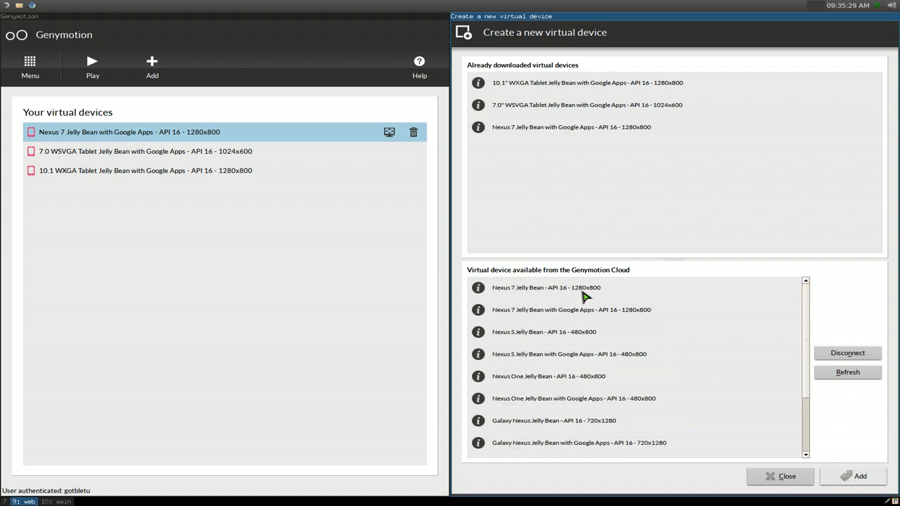
pyautogui.click(524, 288)
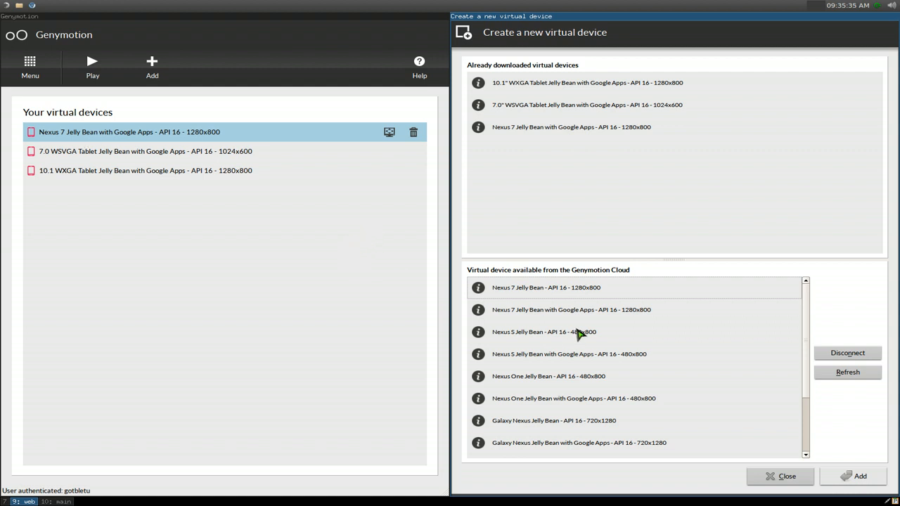
pyautogui.scroll(-2, 577, 334)
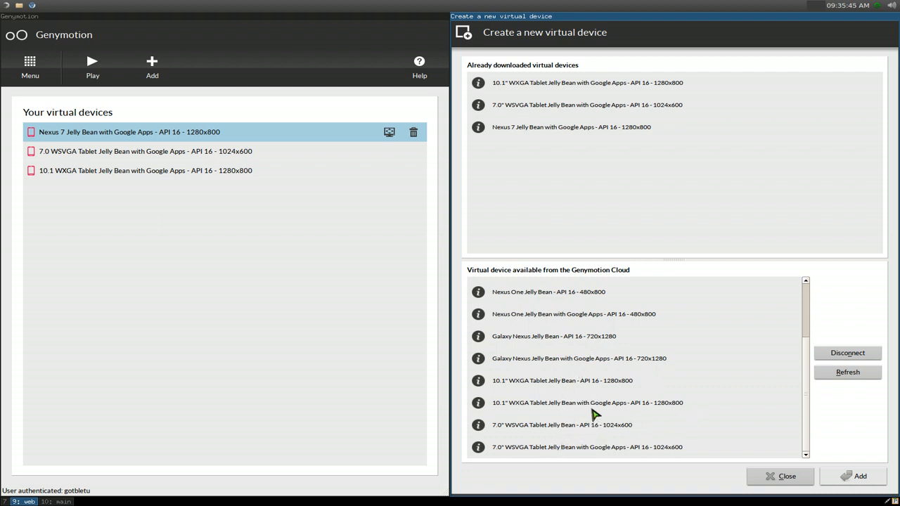
pyautogui.click(593, 412)
pyautogui.click(587, 389)
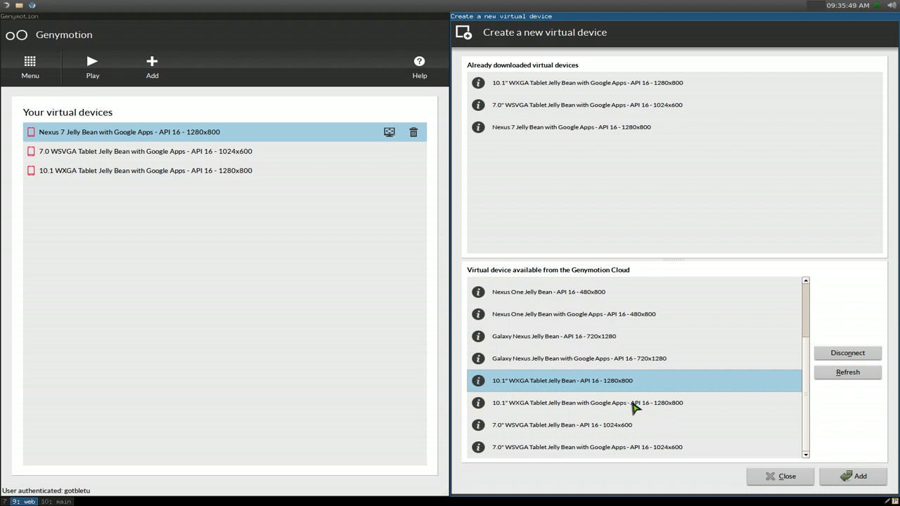
pyautogui.click(635, 406)
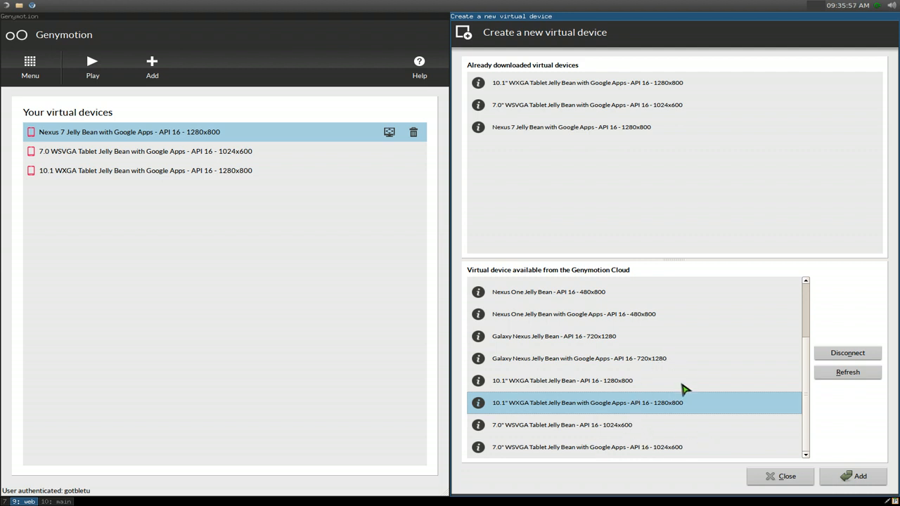
pyautogui.click(572, 339)
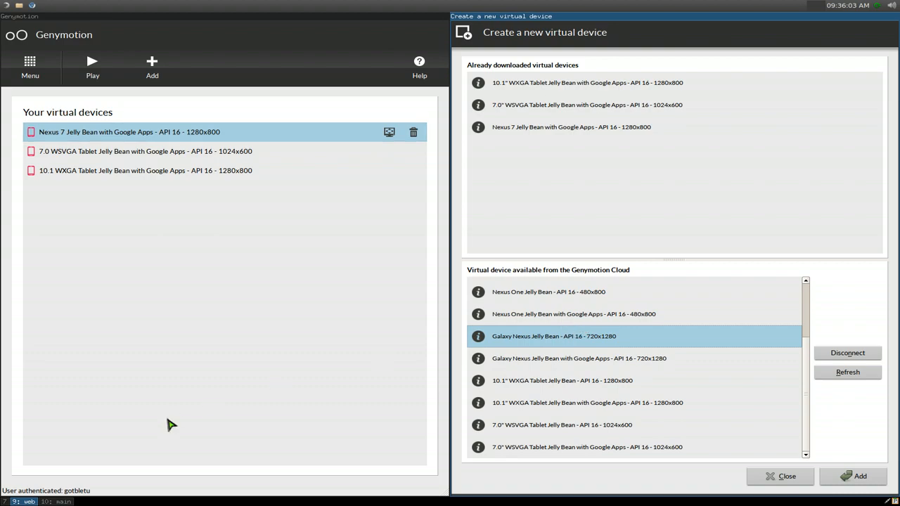
pyautogui.click(64, 501)
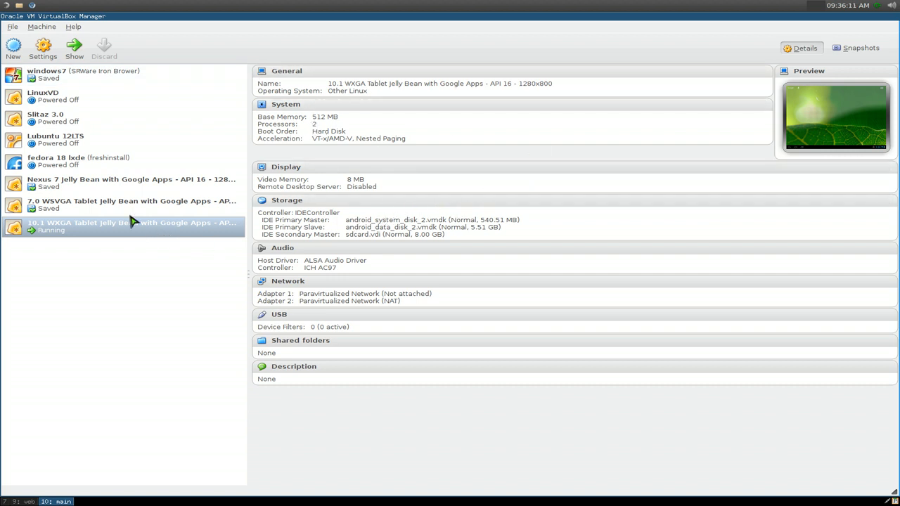
pyautogui.click(5, 501)
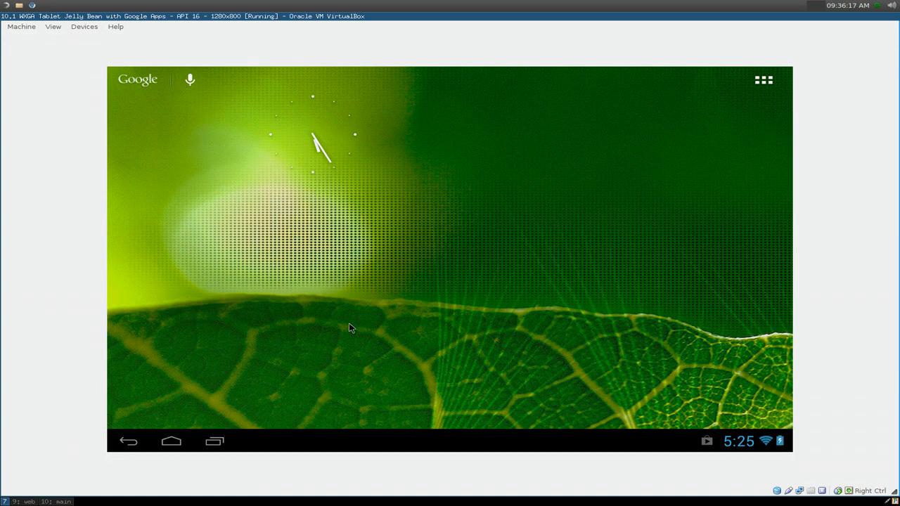
pyautogui.click(61, 501)
pyautogui.click(35, 501)
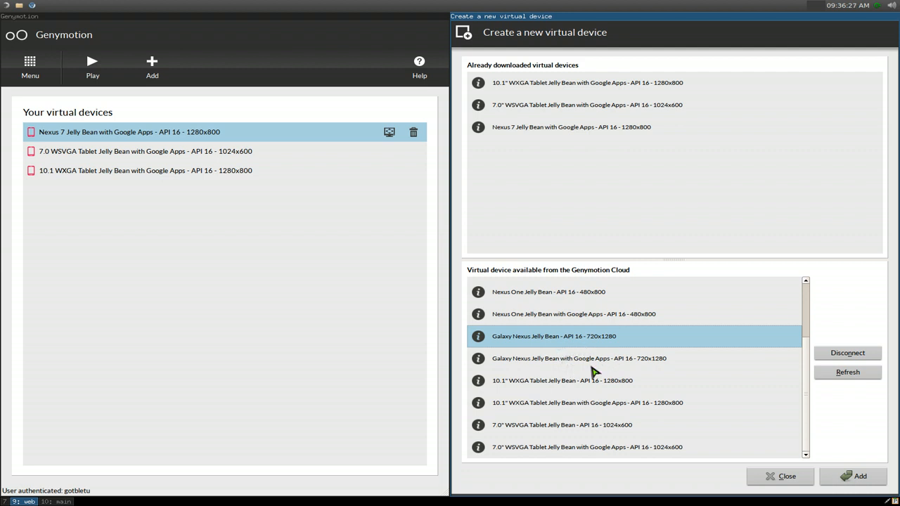
# Compare the Galaxy Nexus with Google Apps and 10.1" WXGA Tablet entries in the Genymotion Cloud list, leaving 10.1" WXGA Tablet Jelly Bean - API 16 - 1280x800 selected.
pyautogui.click(599, 364)
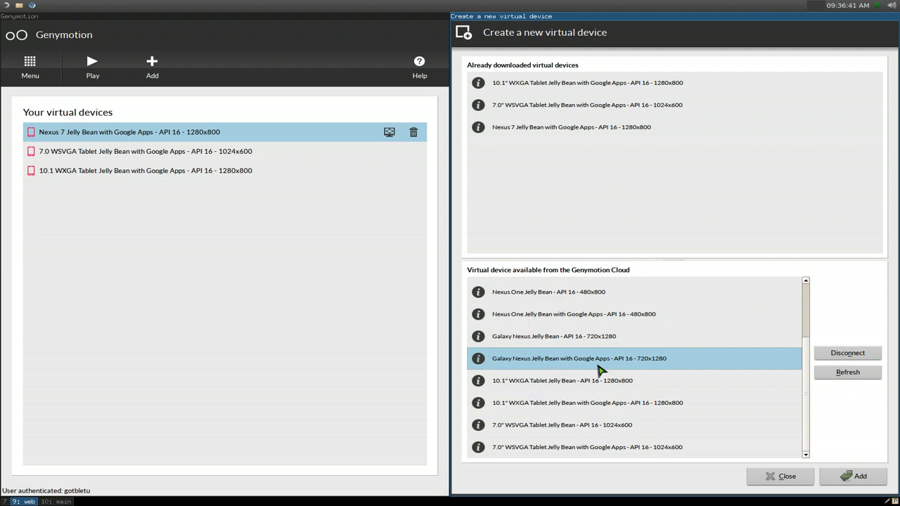
pyautogui.click(592, 383)
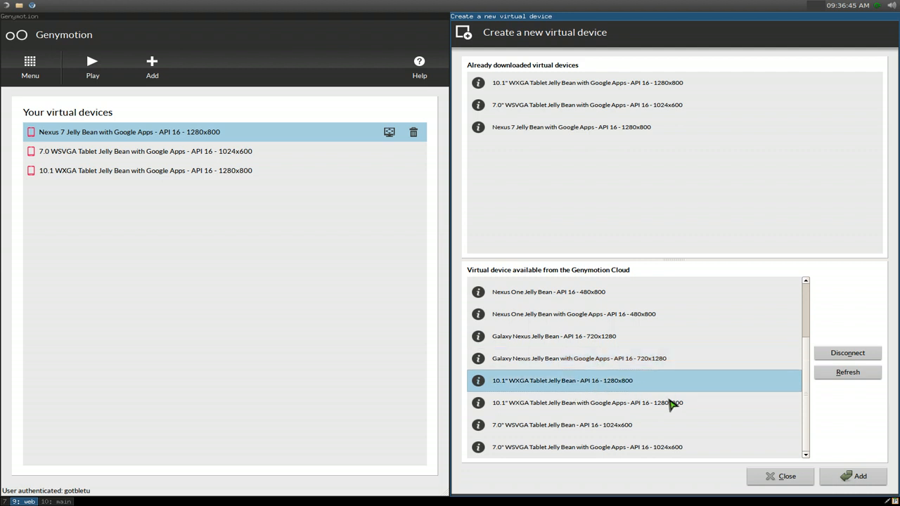
pyautogui.scroll(2, 658, 384)
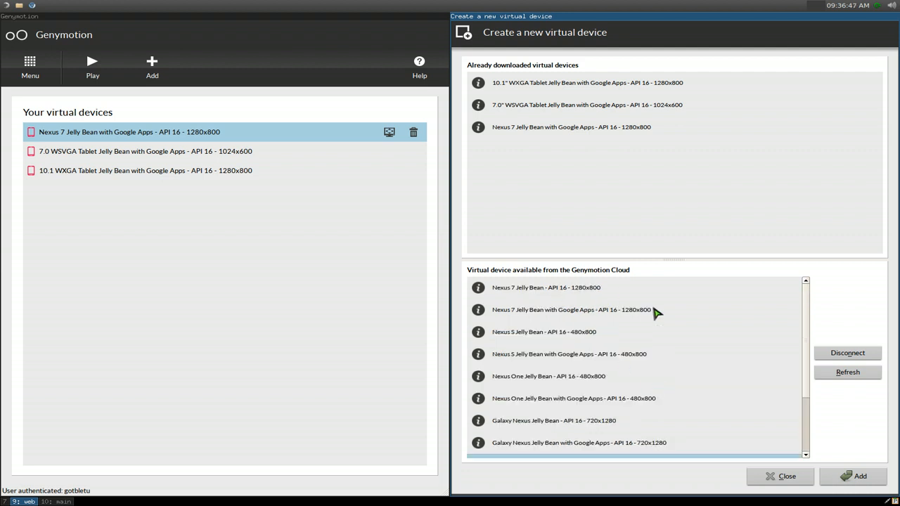
pyautogui.scroll(-2, 617, 395)
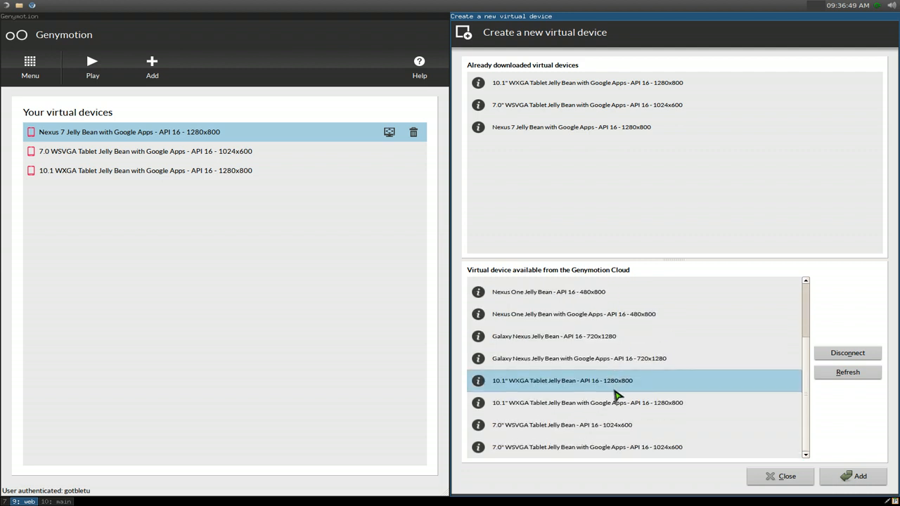
# Switch through the VirtualBox Manager to the running 10.1 WXGA Tablet machine and bring up the terminal over it.
pyautogui.click(59, 501)
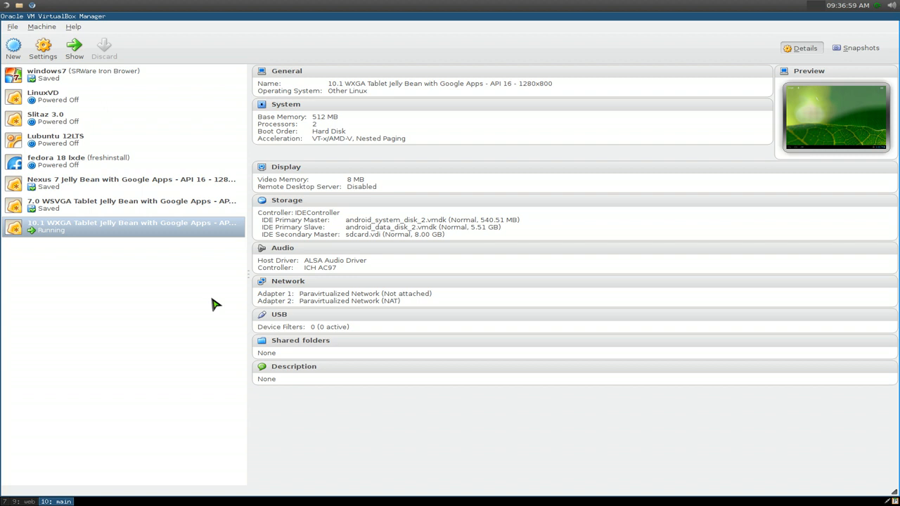
pyautogui.click(5, 502)
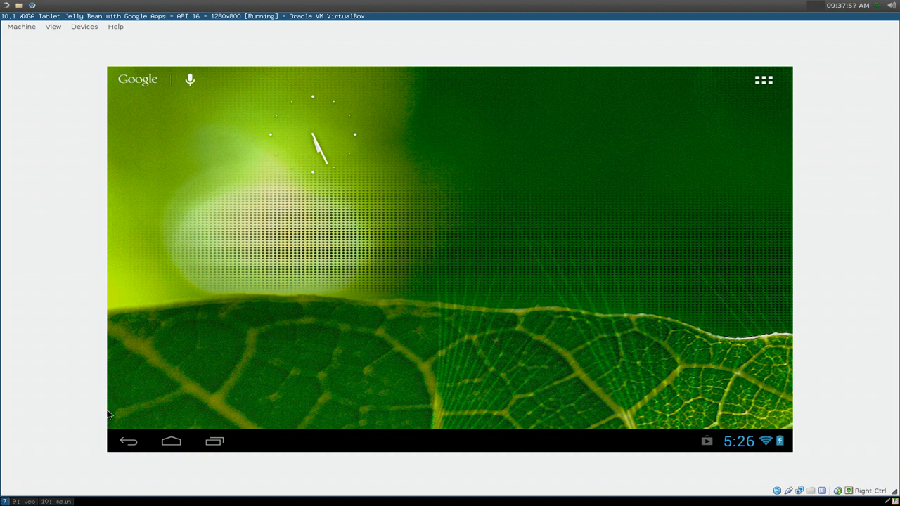
pyautogui.press('F12')
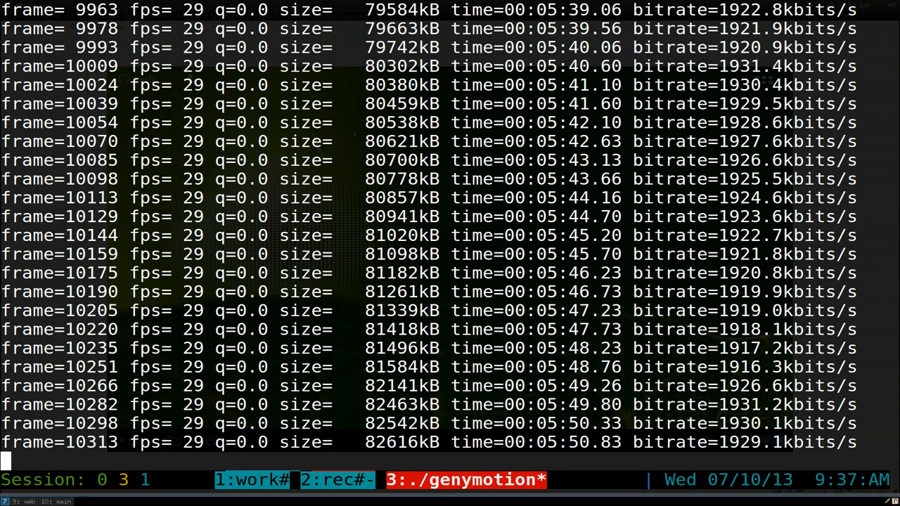